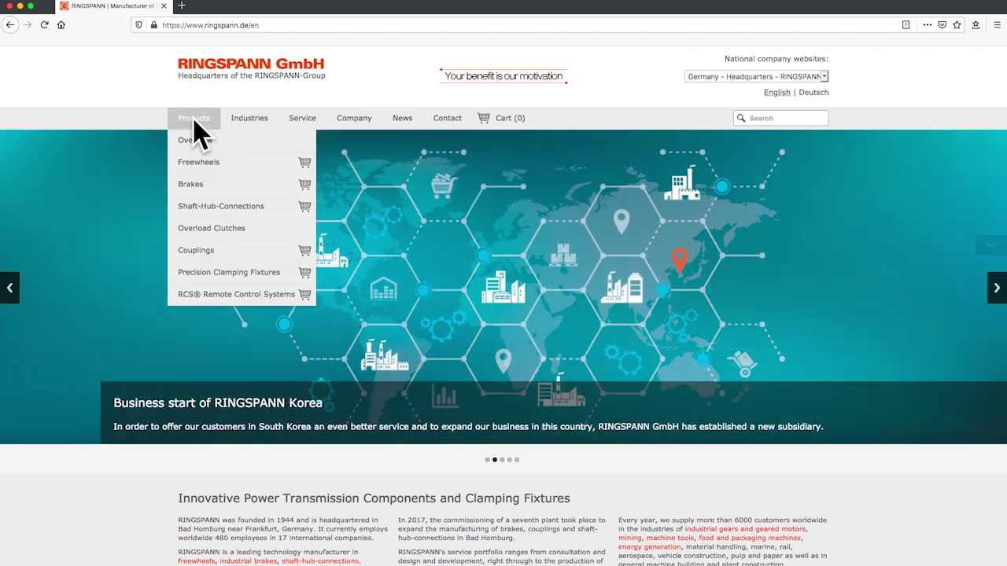
Go from the Products overview to the Shaft-Hub-Connections category on the RINGSPANN website.
{"action": "left_click", "coordinate": [196, 122]}
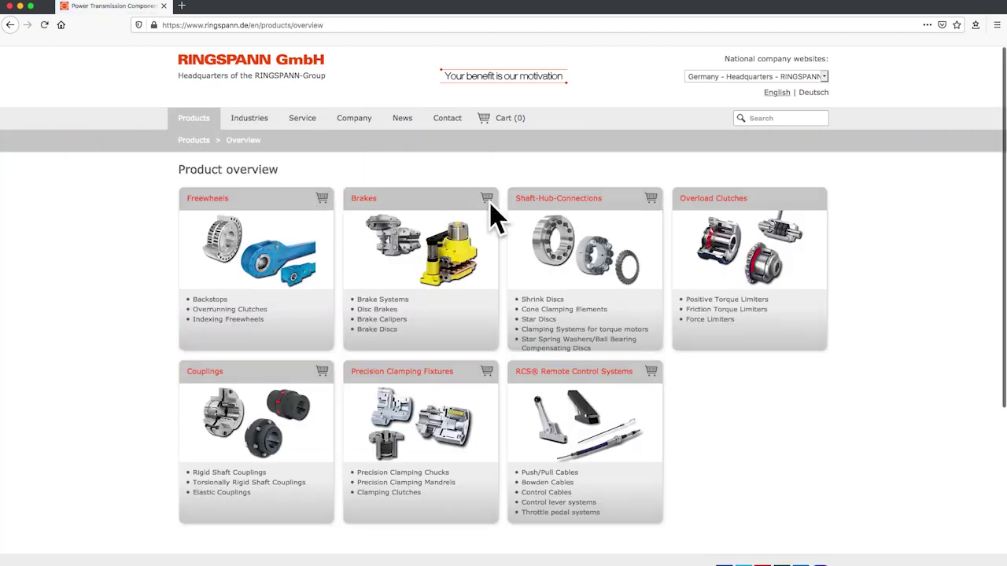
{"action": "left_click", "coordinate": [594, 240]}
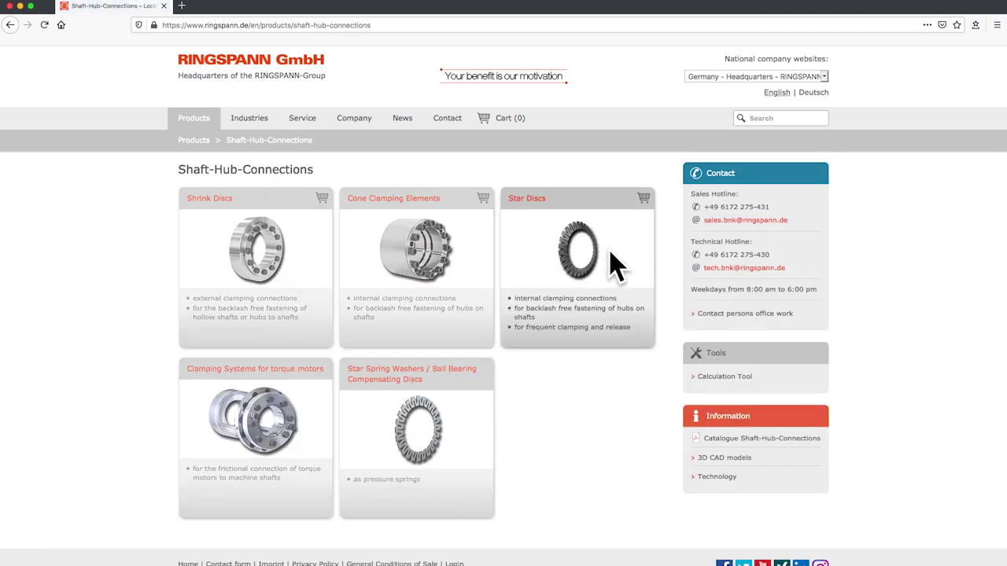
Launch the shaft-hub Calculation Tool and sign in with the account's user name and password.
{"action": "left_click", "coordinate": [733, 381]}
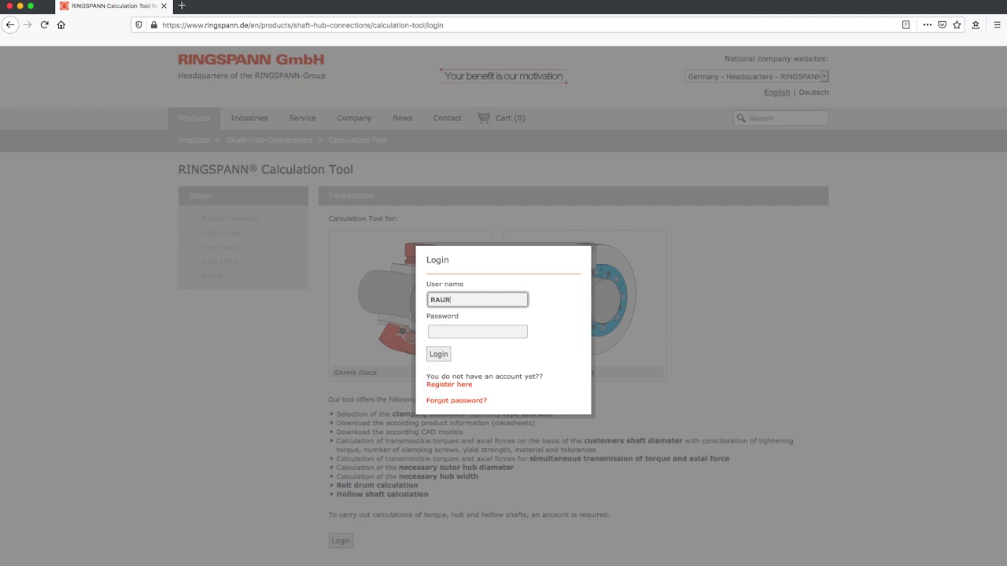
{"action": "key", "text": "Tab"}
{"action": "type", "text": "*"}
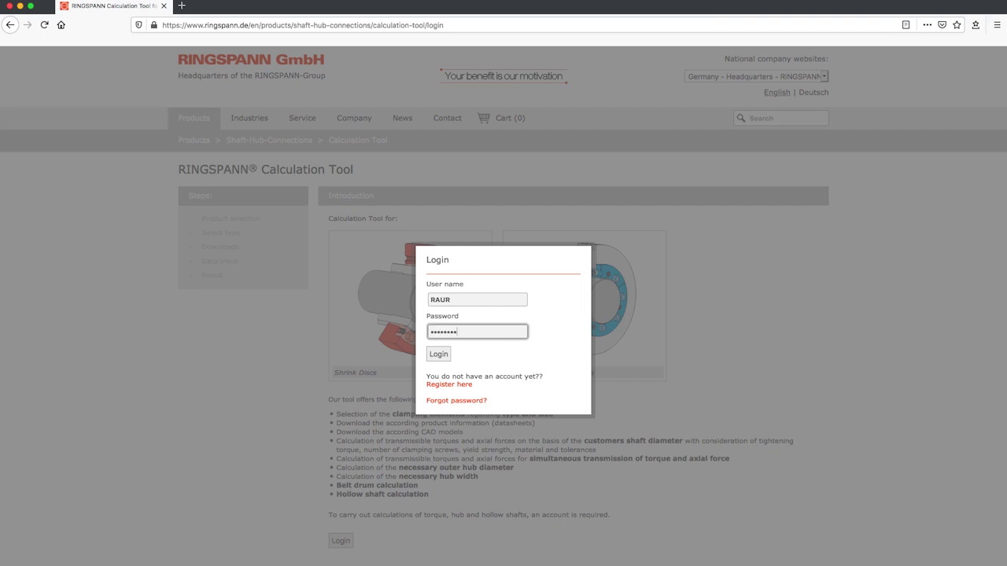
{"action": "left_click", "coordinate": [439, 353]}
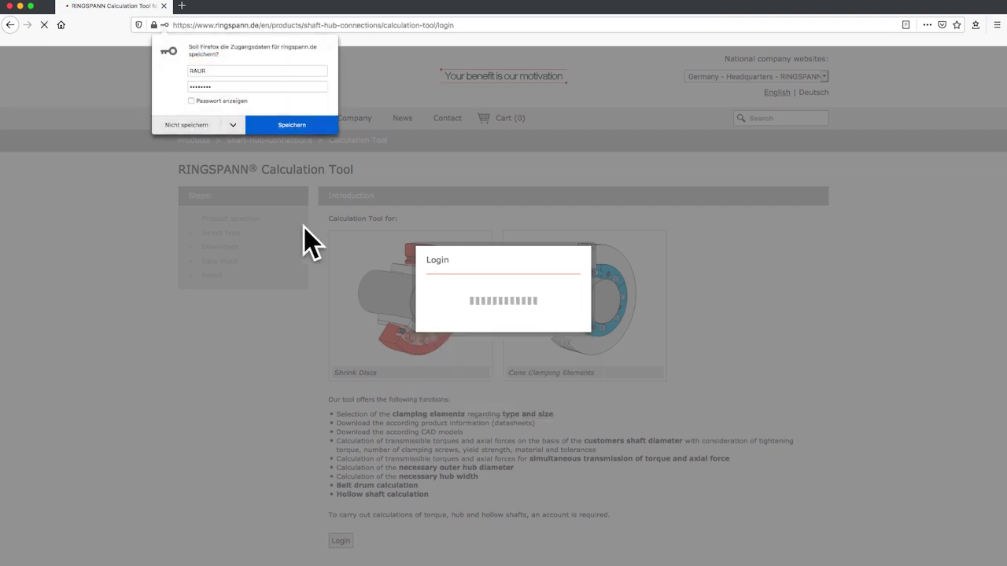
Decline the browser's password save, close the welcome message, and scan the Product selection table.
{"action": "left_click", "coordinate": [191, 131]}
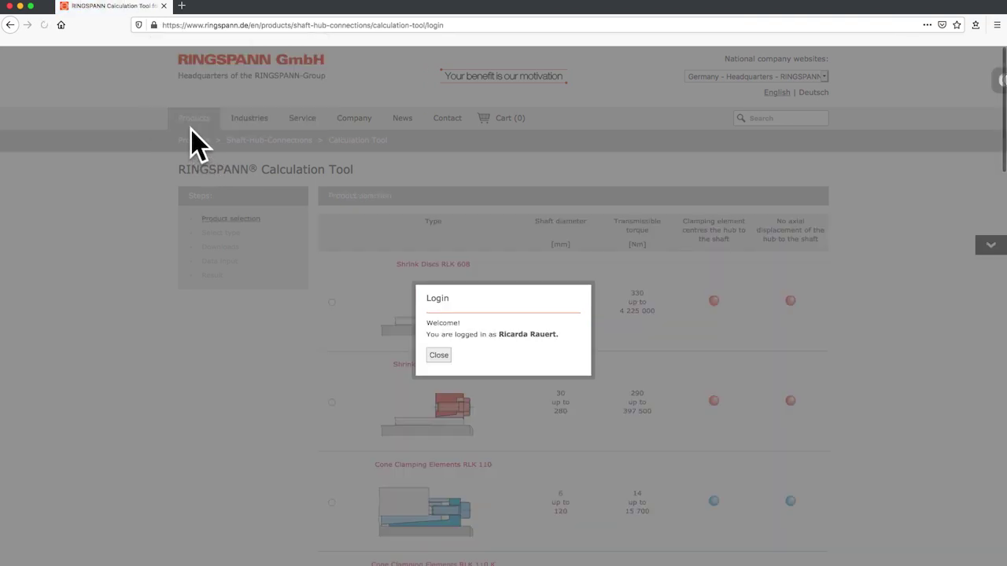
{"action": "left_click", "coordinate": [439, 356]}
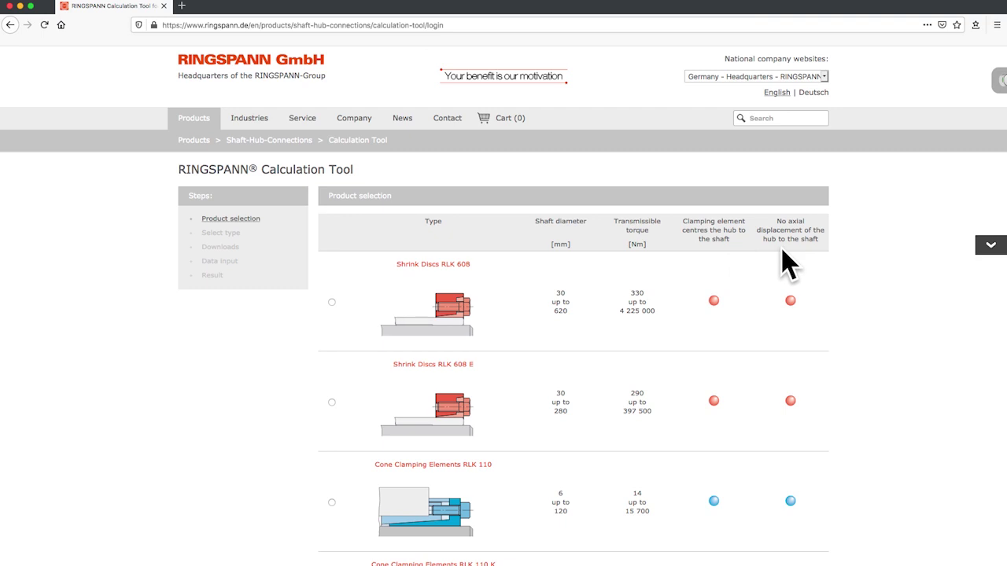
{"action": "scroll", "coordinate": [863, 265], "scroll_direction": "down", "scroll_amount": 20}
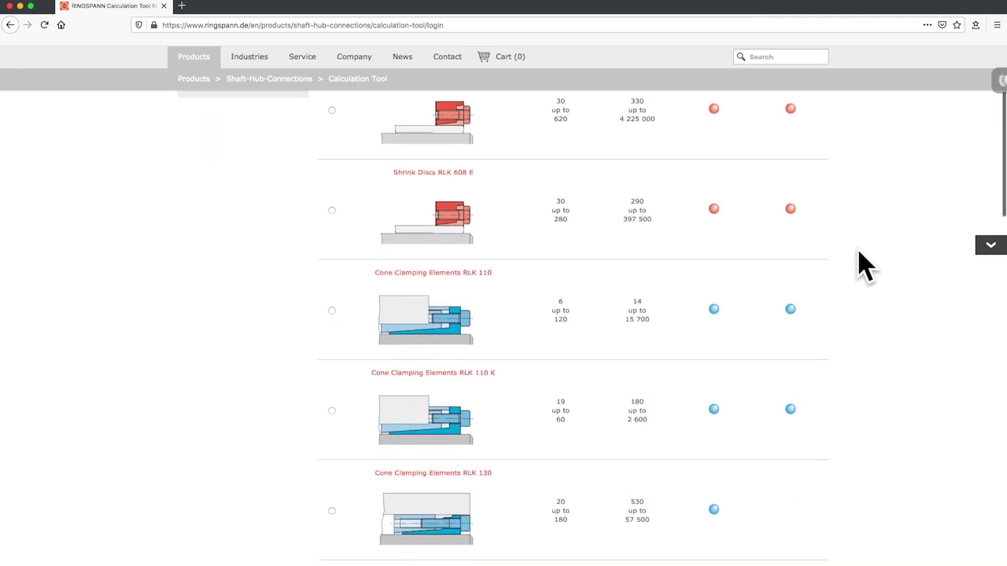
{"action": "scroll", "coordinate": [862, 265], "scroll_direction": "down", "scroll_amount": 10}
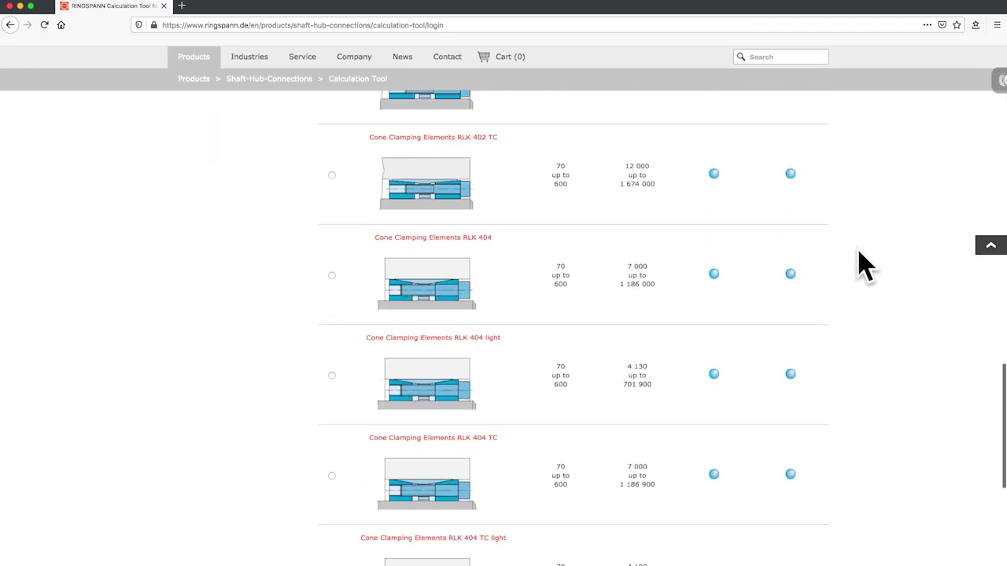
{"action": "scroll", "coordinate": [863, 265], "scroll_direction": "up", "scroll_amount": 20}
{"action": "scroll", "coordinate": [863, 265], "scroll_direction": "up", "scroll_amount": 15}
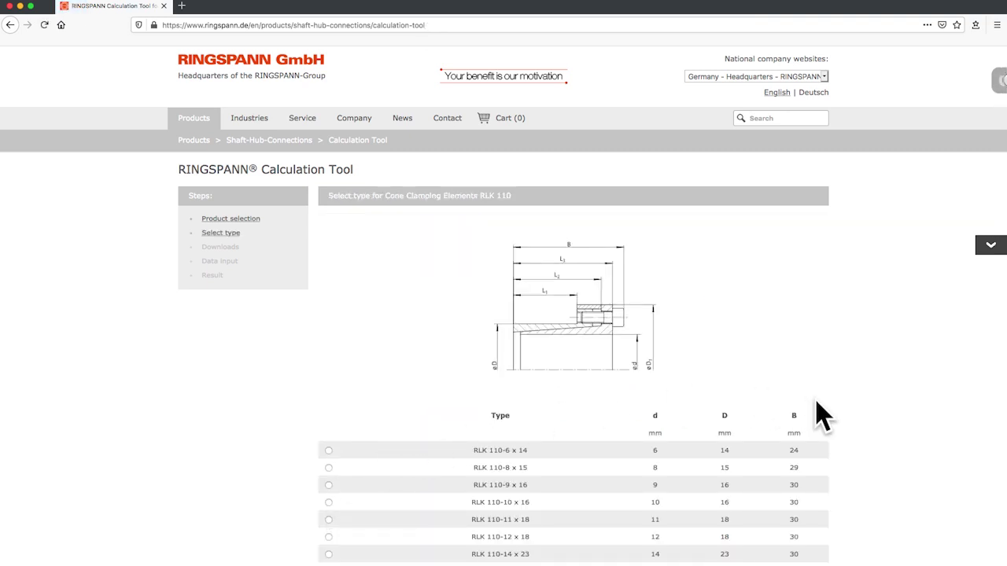
Review the RLK 110 sizes, from RLK 110-6 x 14 to RLK 110-120 x 155.
{"action": "scroll", "coordinate": [849, 426], "scroll_direction": "down", "scroll_amount": 10}
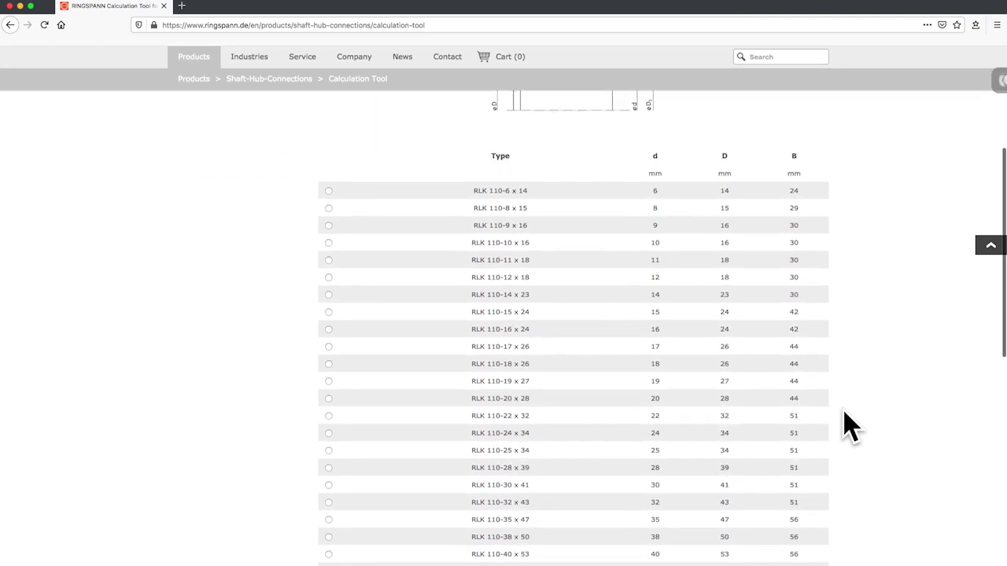
{"action": "scroll", "coordinate": [849, 426], "scroll_direction": "down", "scroll_amount": 7}
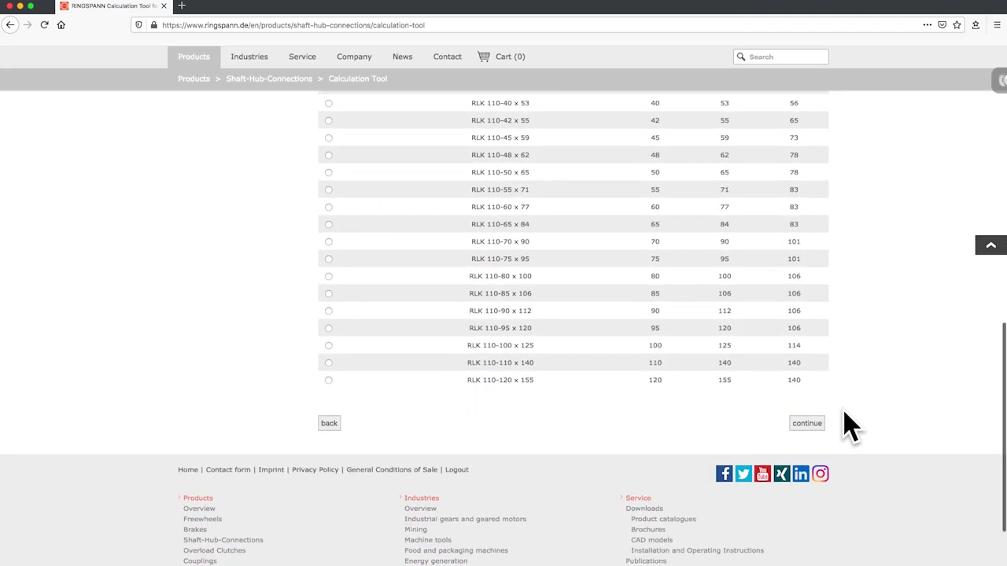
{"action": "scroll", "coordinate": [849, 425], "scroll_direction": "up", "scroll_amount": 20}
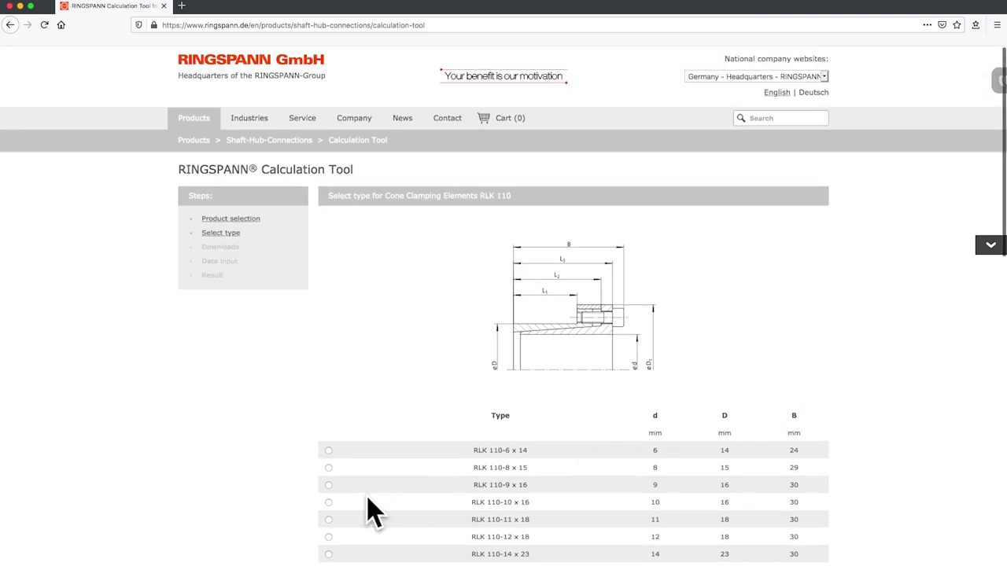
Select size RLK 110-10 x 16 and scroll the RLK 110 datasheet to its dimension and torque table.
{"action": "left_click", "coordinate": [329, 502]}
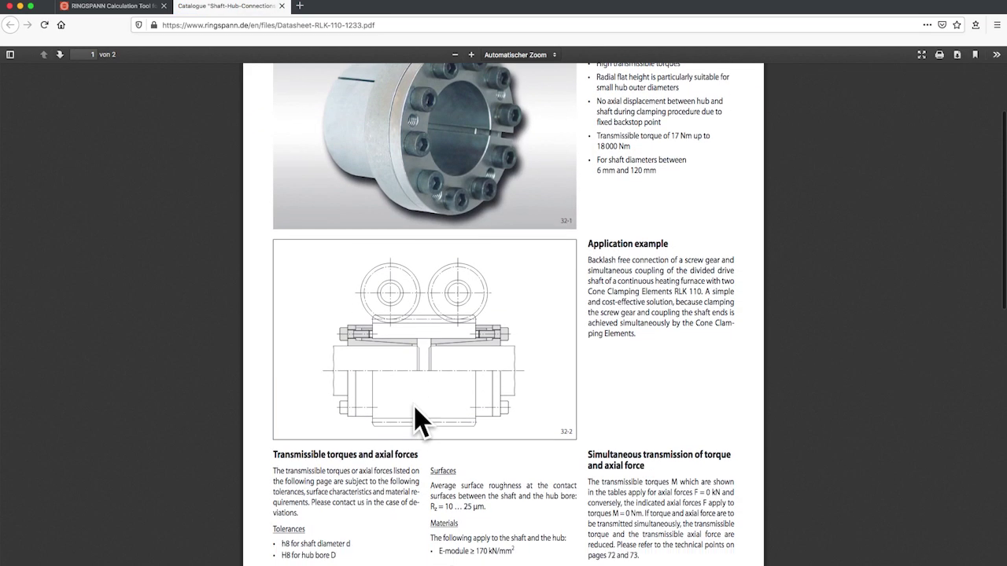
{"action": "scroll", "coordinate": [417, 421], "scroll_direction": "down", "scroll_amount": 7}
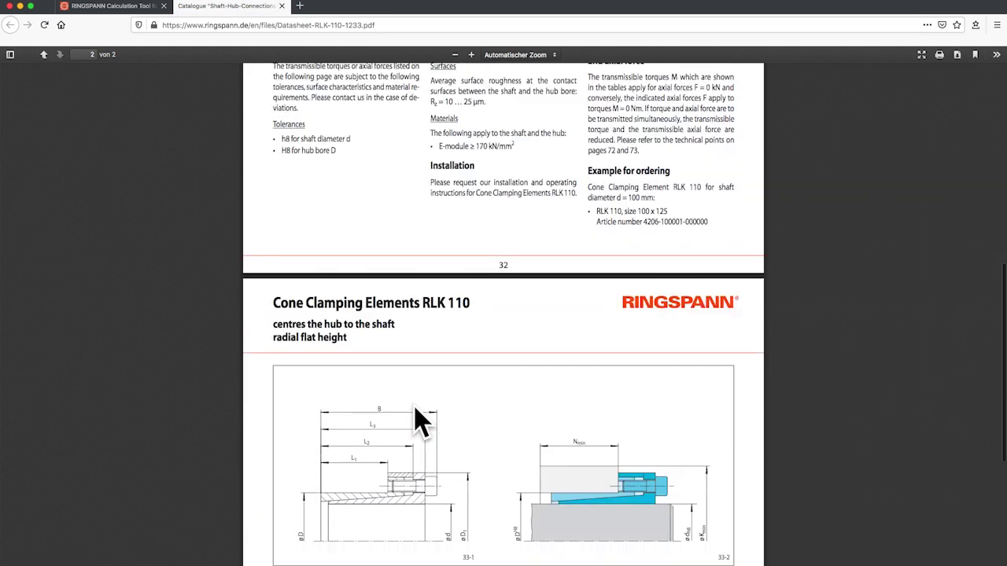
{"action": "scroll", "coordinate": [417, 421], "scroll_direction": "down", "scroll_amount": 2}
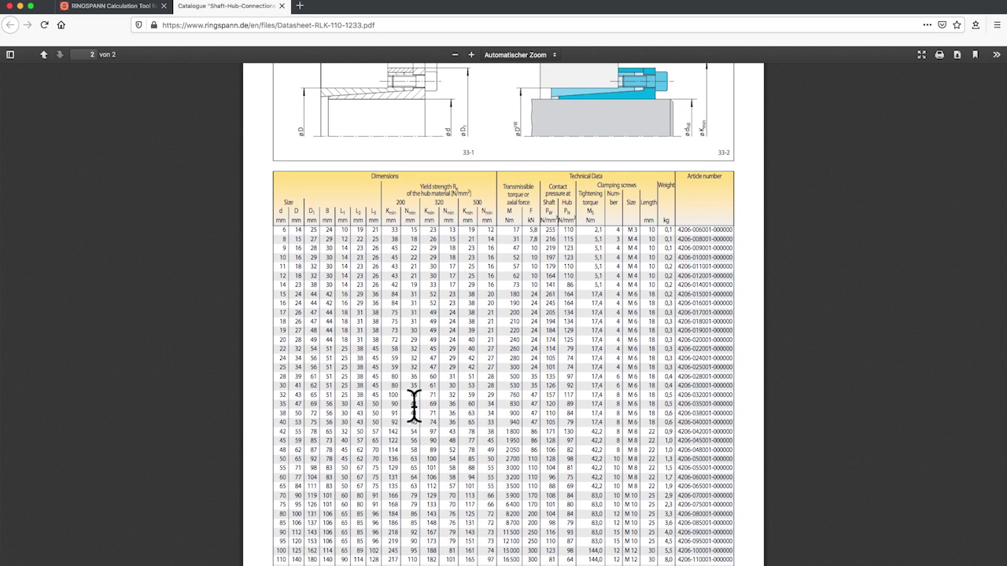
{"action": "left_click", "coordinate": [287, 6]}
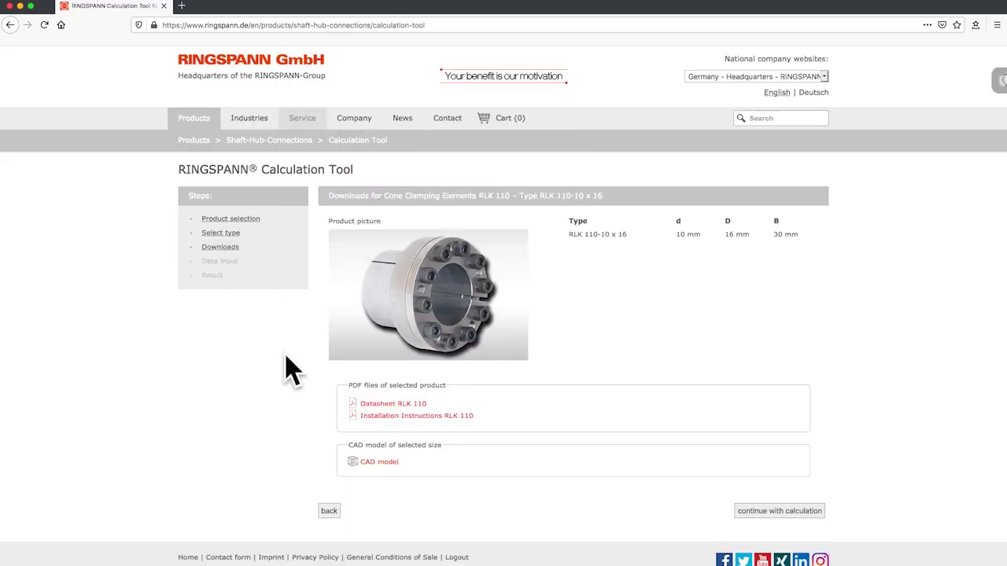
{"action": "left_click", "coordinate": [469, 422]}
{"action": "scroll", "coordinate": [468, 422], "scroll_direction": "down", "scroll_amount": 1}
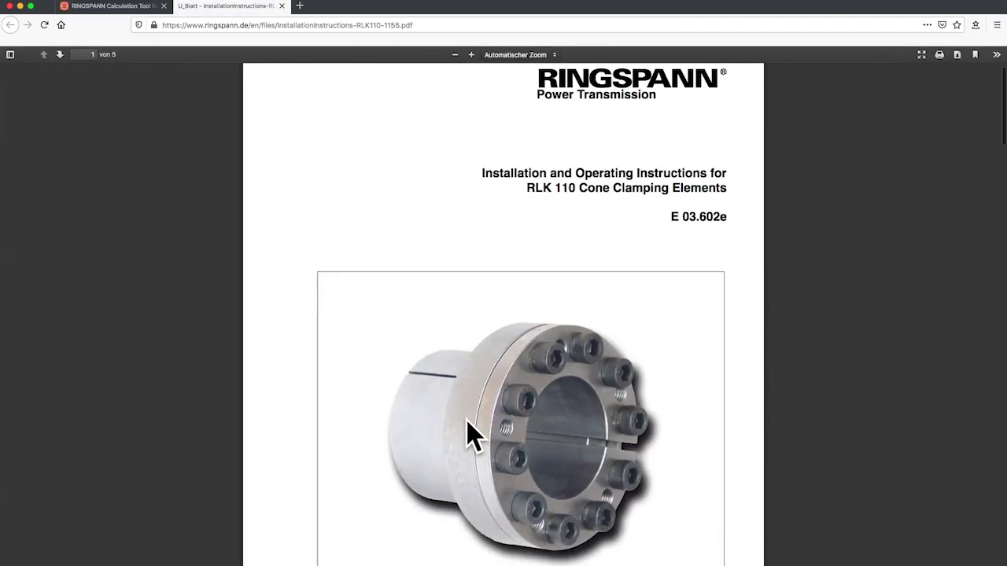
{"action": "scroll", "coordinate": [468, 423], "scroll_direction": "down", "scroll_amount": 10}
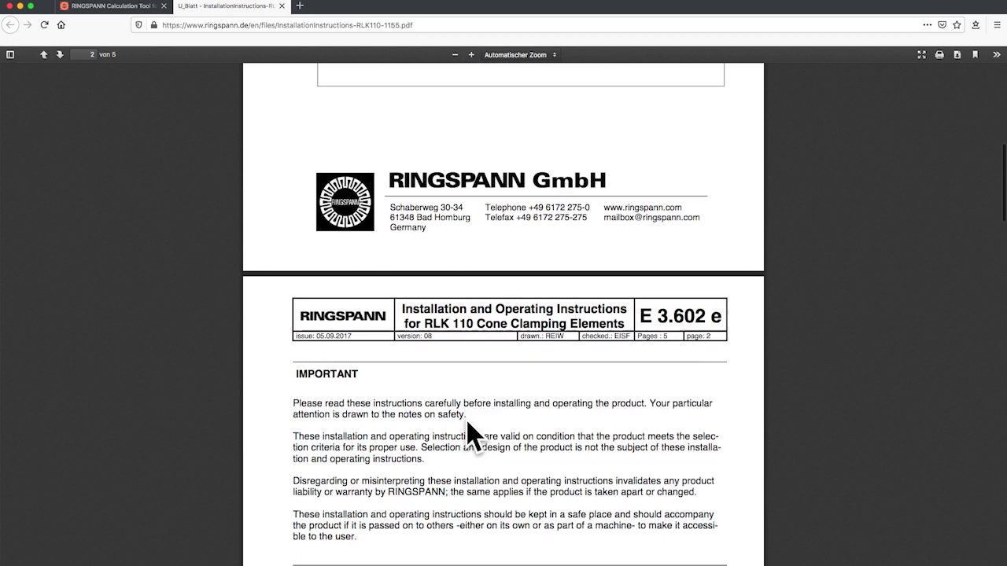
{"action": "scroll", "coordinate": [470, 435], "scroll_direction": "down", "scroll_amount": 15}
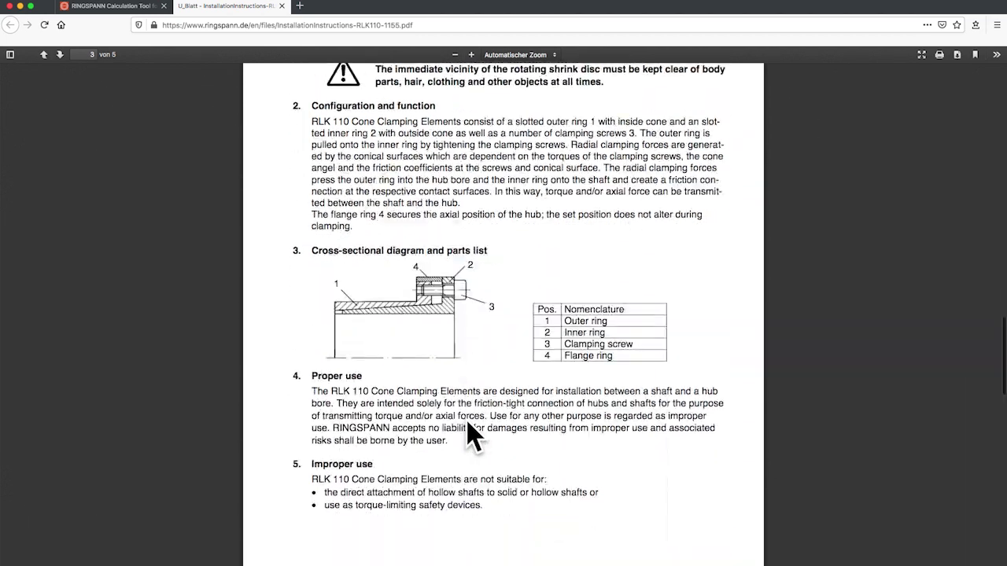
{"action": "scroll", "coordinate": [470, 435], "scroll_direction": "down", "scroll_amount": 10}
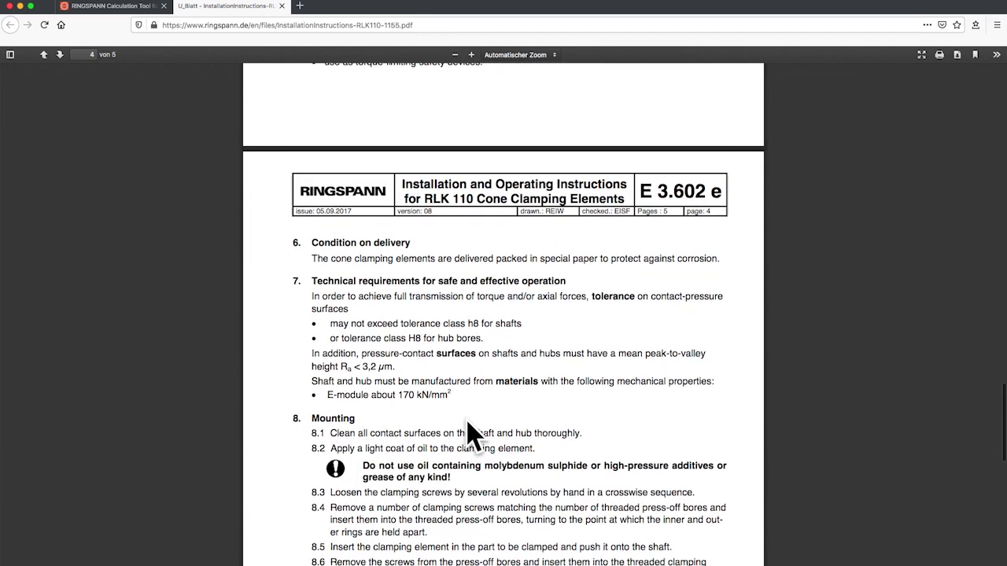
{"action": "scroll", "coordinate": [470, 435], "scroll_direction": "down", "scroll_amount": 15}
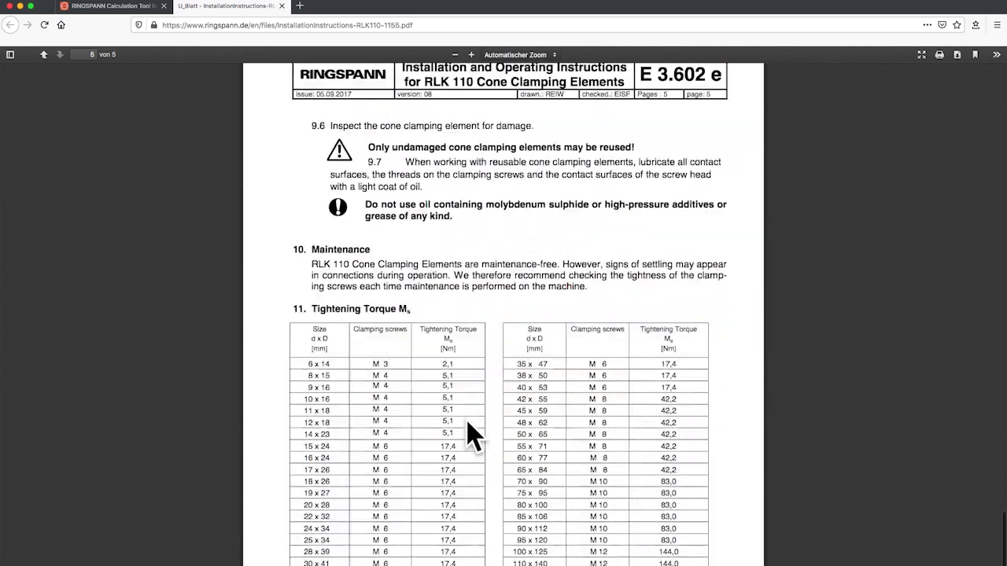
{"action": "scroll", "coordinate": [470, 435], "scroll_direction": "down", "scroll_amount": 5}
{"action": "left_click", "coordinate": [270, 6]}
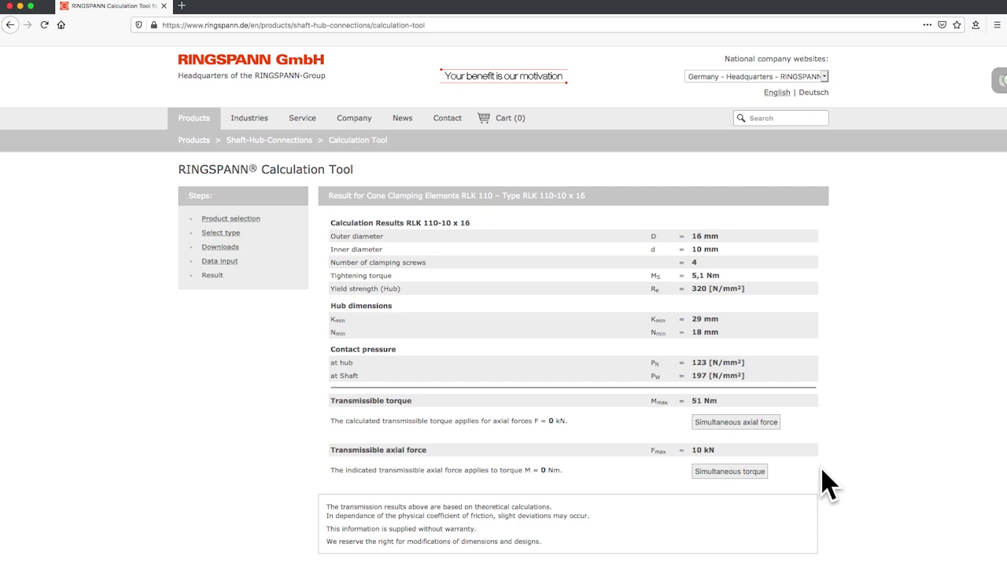
Calculate the torque for a 5 kN simultaneous axial force (F_A) and apply the 44 Nm result.
{"action": "left_click", "coordinate": [760, 425]}
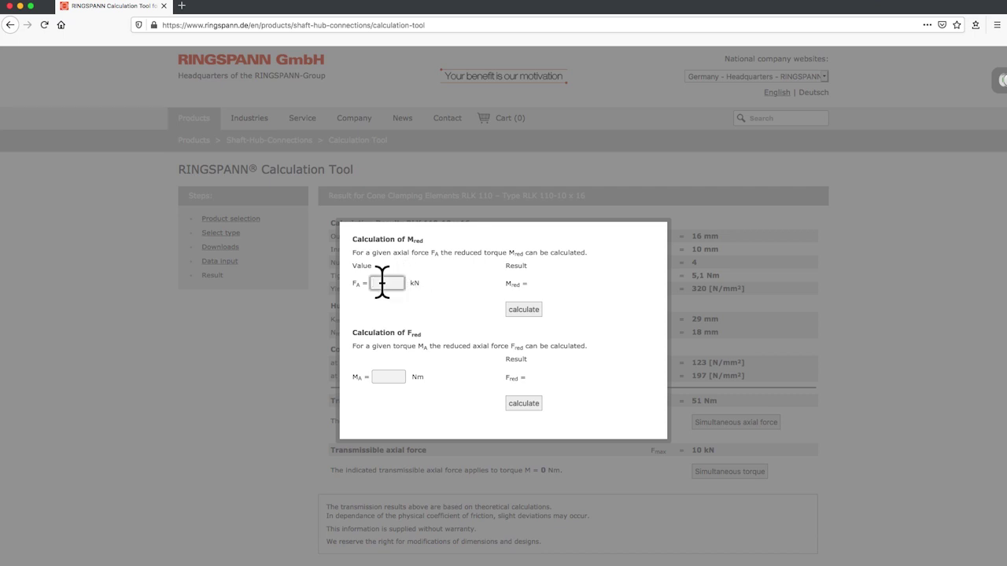
{"action": "left_click", "coordinate": [522, 312]}
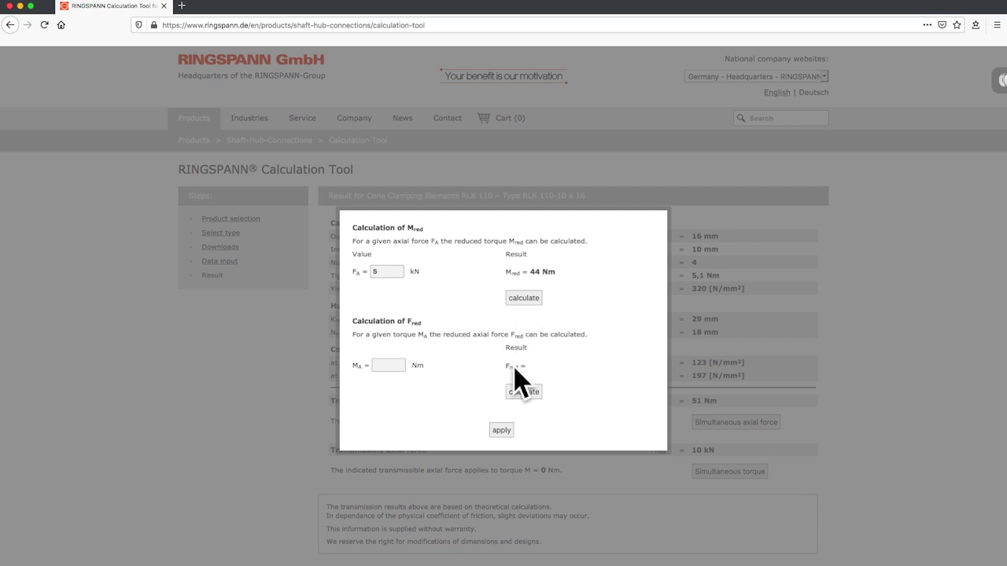
{"action": "left_click", "coordinate": [504, 430]}
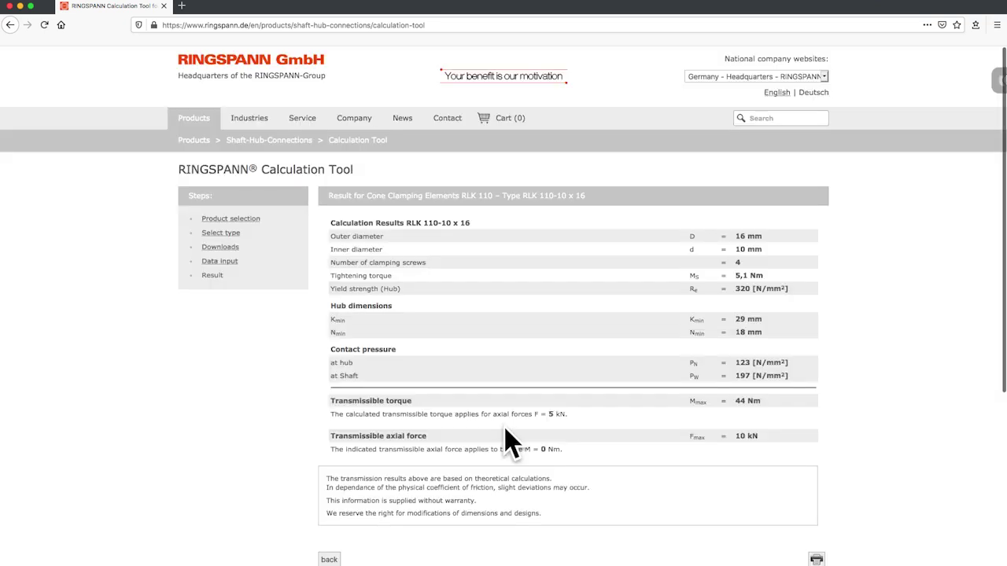